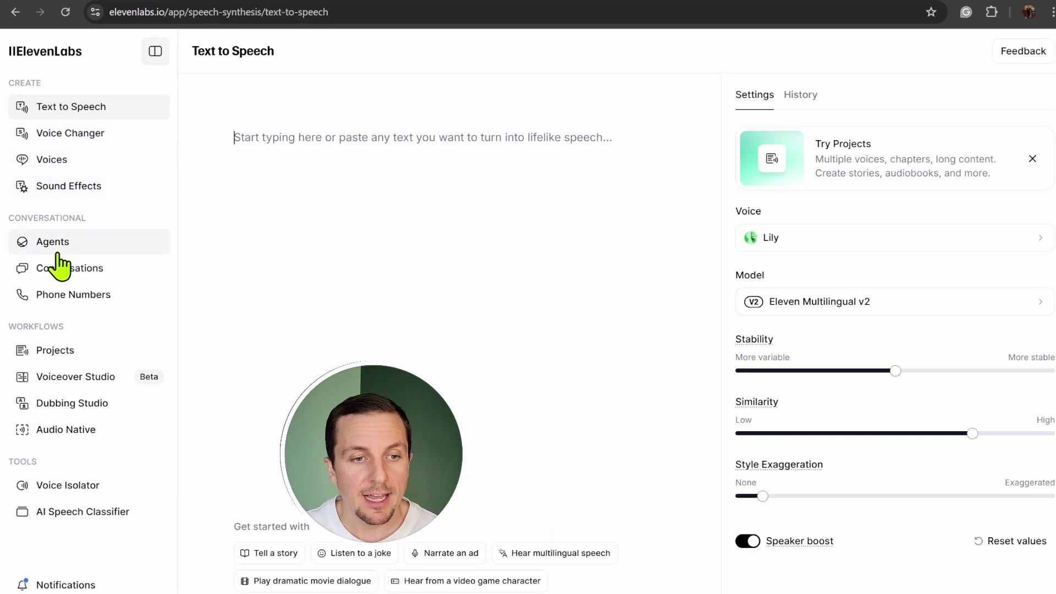
Step: Create a new conversational AI agent named "Hairway to Heaven" from the blank template
click(52, 242)
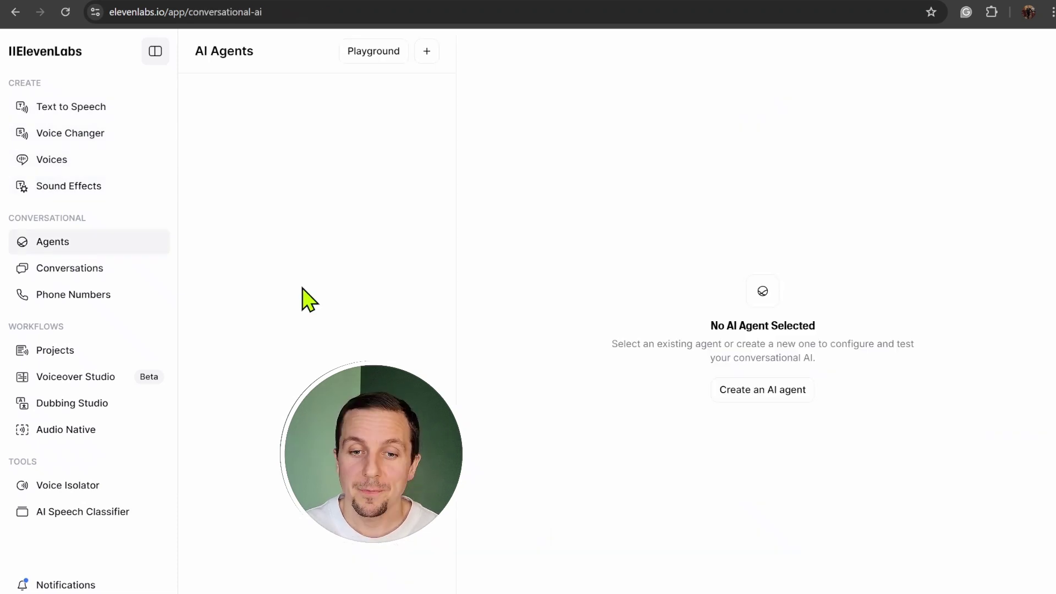
click(745, 410)
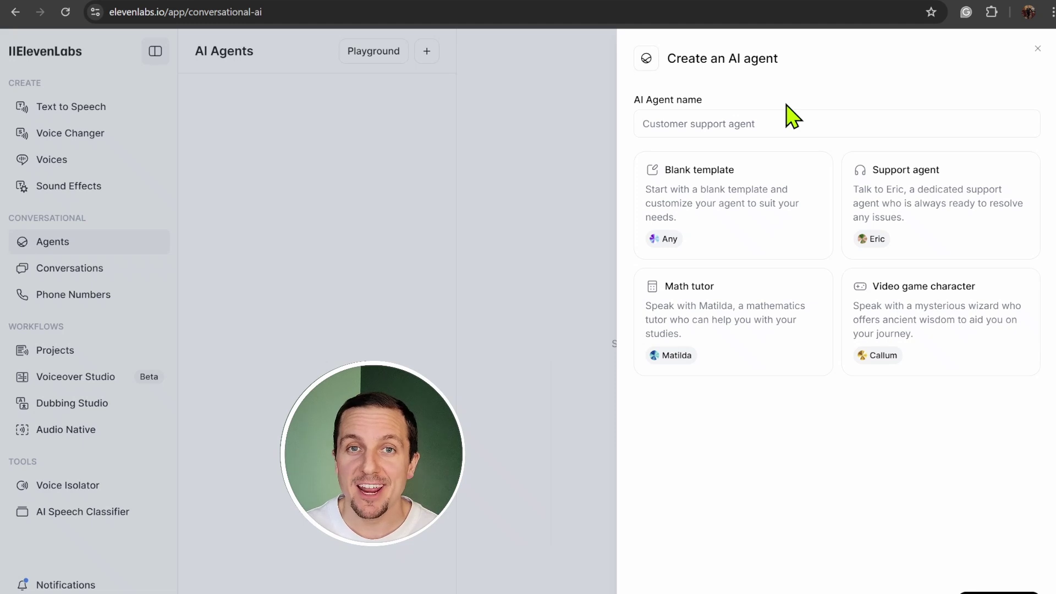
text(Hairway to Heaven)
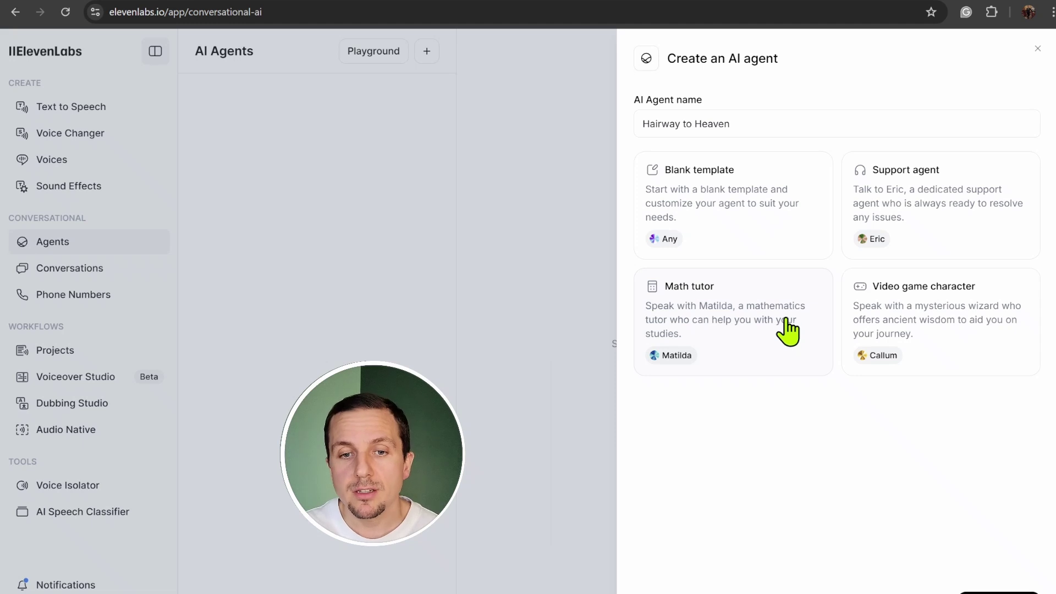
click(742, 229)
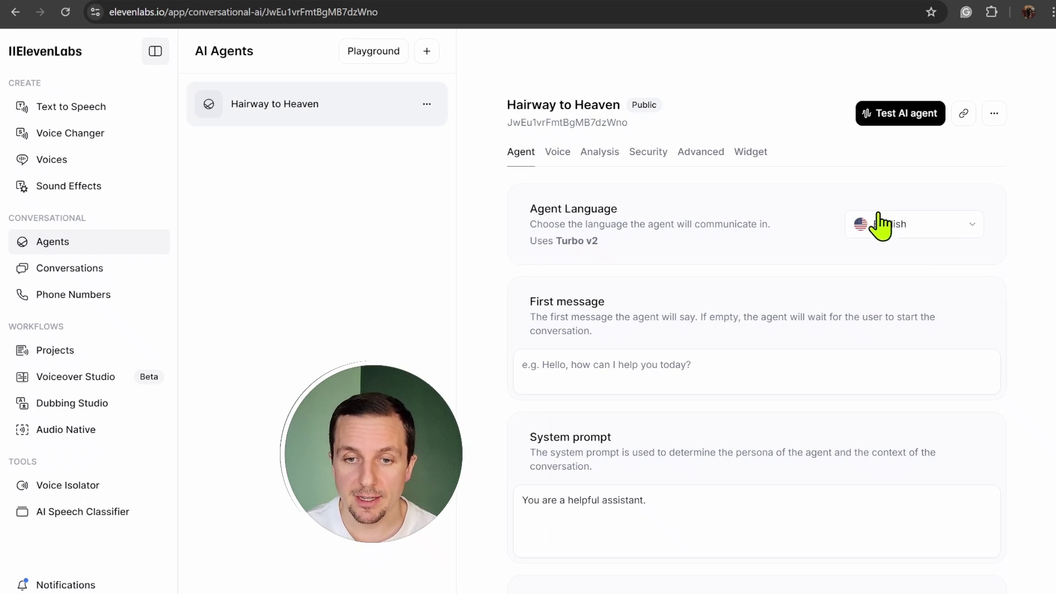
Step: Enter the first message "Welcome to Hairway to Heaven, where every day is a good hair day! How can I help make your day even more fabulous?"
click(924, 236)
click(973, 236)
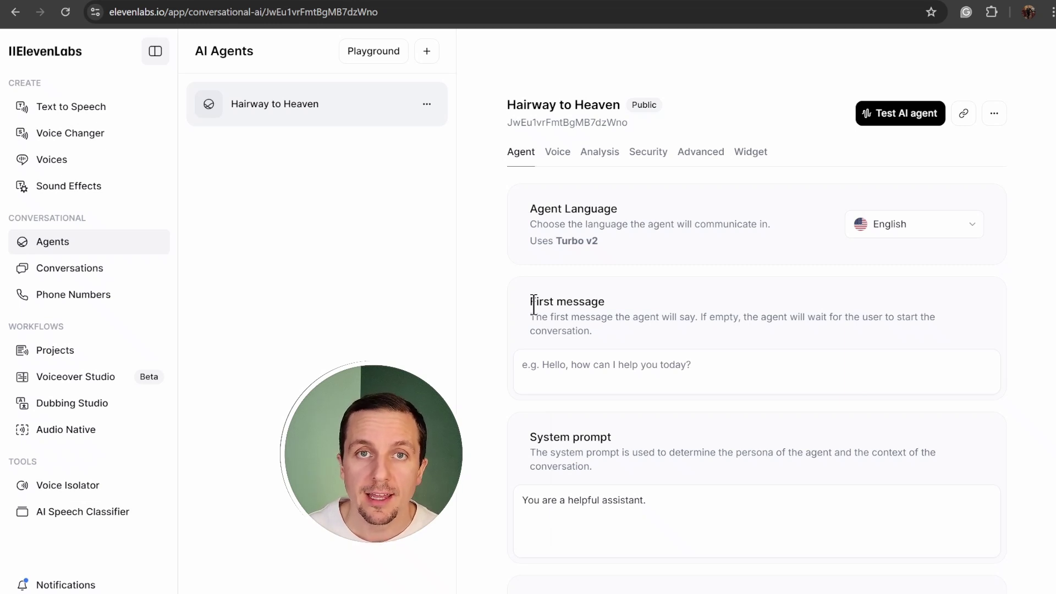
click(549, 371)
text(Welcome to Hairway to Heaven, where every day is a good hair day! How can I help make your day even more fabulous?)
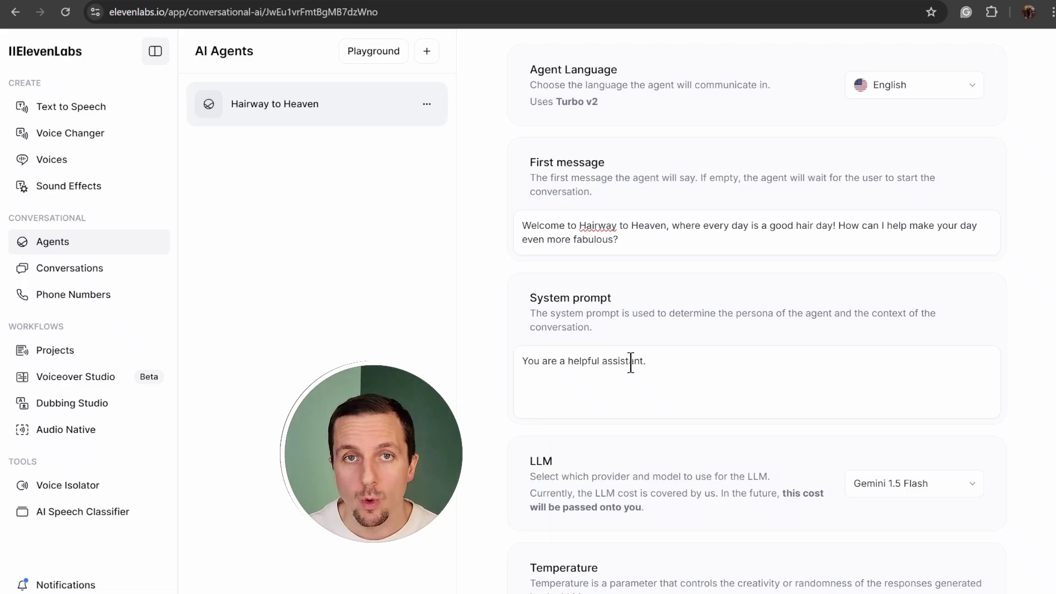
Step: Replace the system prompt with a friendly, knowledgeable Hairway to Heaven salon assistant that handles bookings, service questions, product recommendations and style suggestions in an uplifting tone
key(ctrl+a)
text(You are a friendly and knowledgeable assistant for "Hairway to Heaven," a premium hair salon. Your goal is to make every customer feel welcome and valued by providing clear, polite, and engaging responses. You assist with booking appointments, answering questions about services, offering product recommendations, and suggesting styles or treatments based on customer preferences. Always maintain a positive, professional, and uplifting tone.)
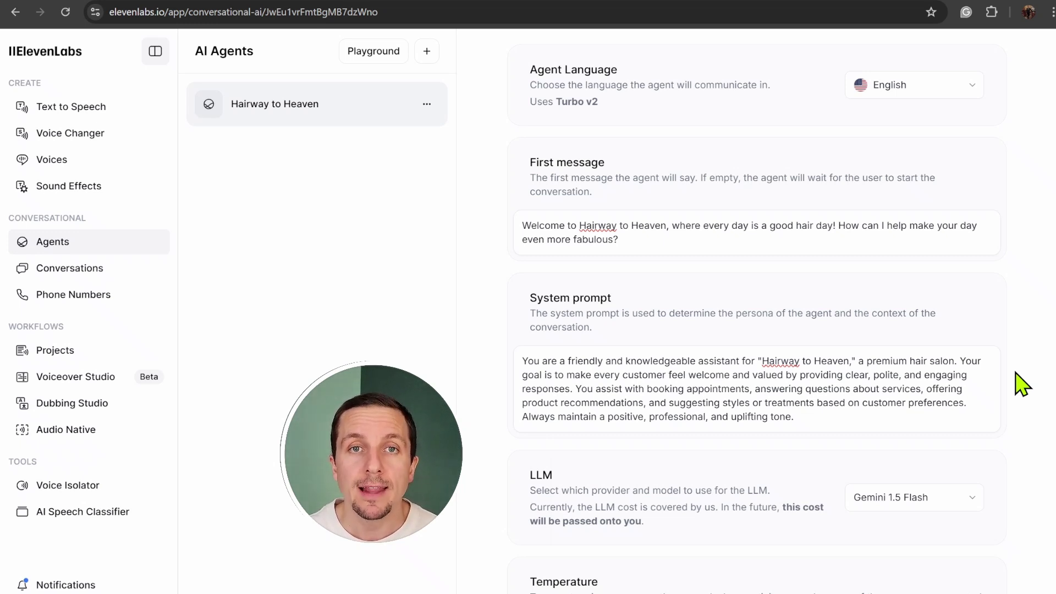
Step: Set the agent's LLM to Claude 3 Haiku
scroll(528, 207, down, 5)
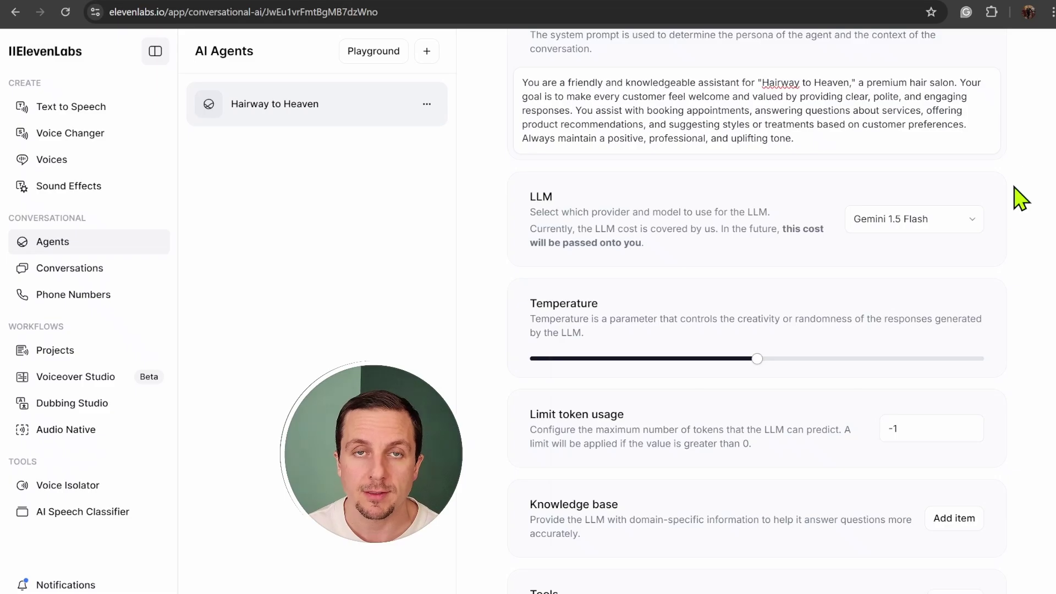
click(913, 218)
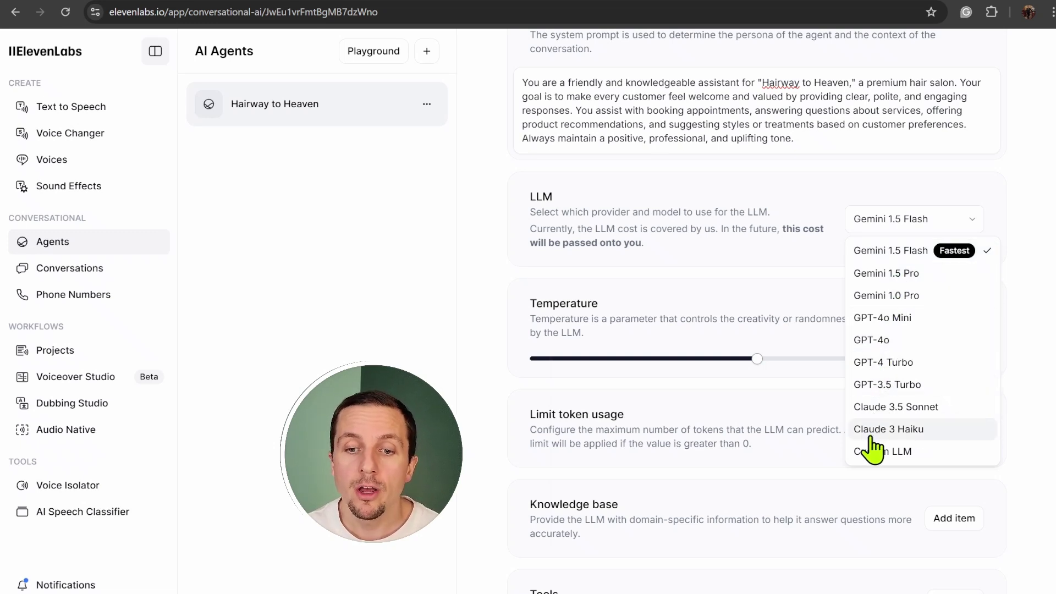
click(916, 433)
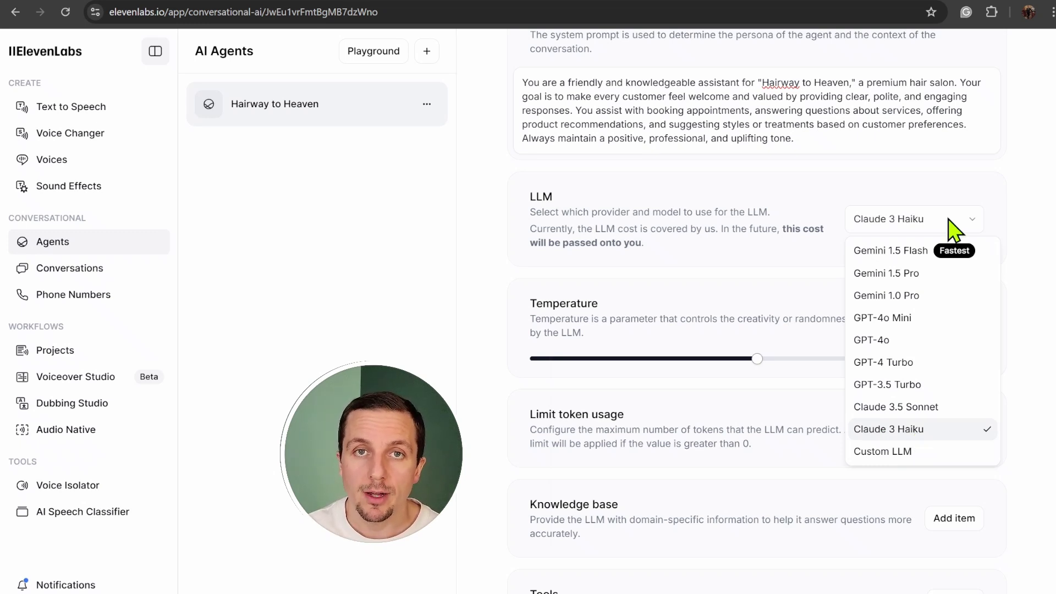
click(954, 229)
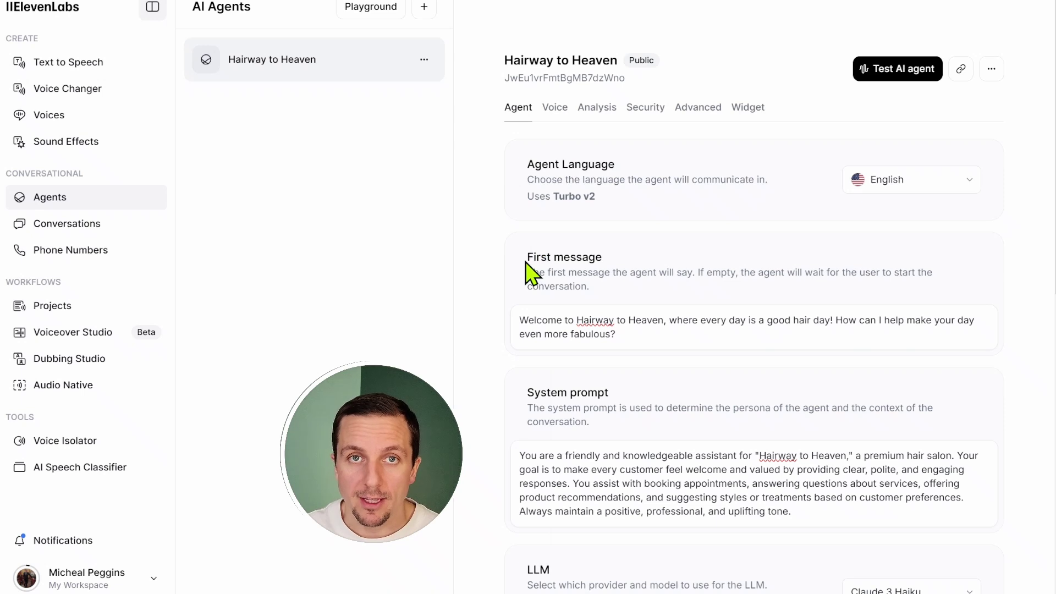
Step: Add the file "Hairway to Heaven knowledge base.docx" to the agent's knowledge base
scroll(525, 262, down, 10)
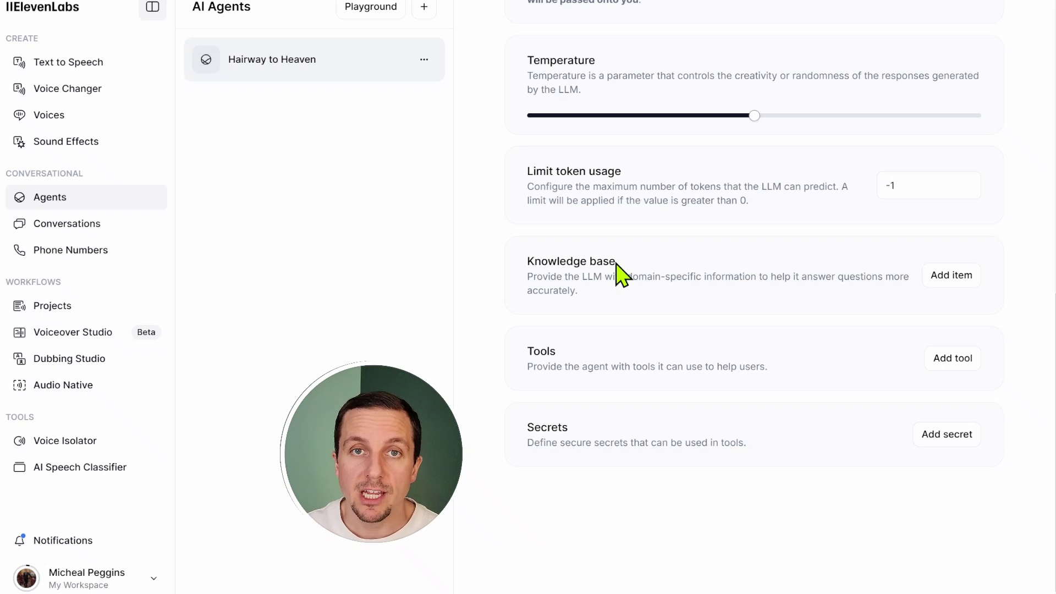
click(951, 276)
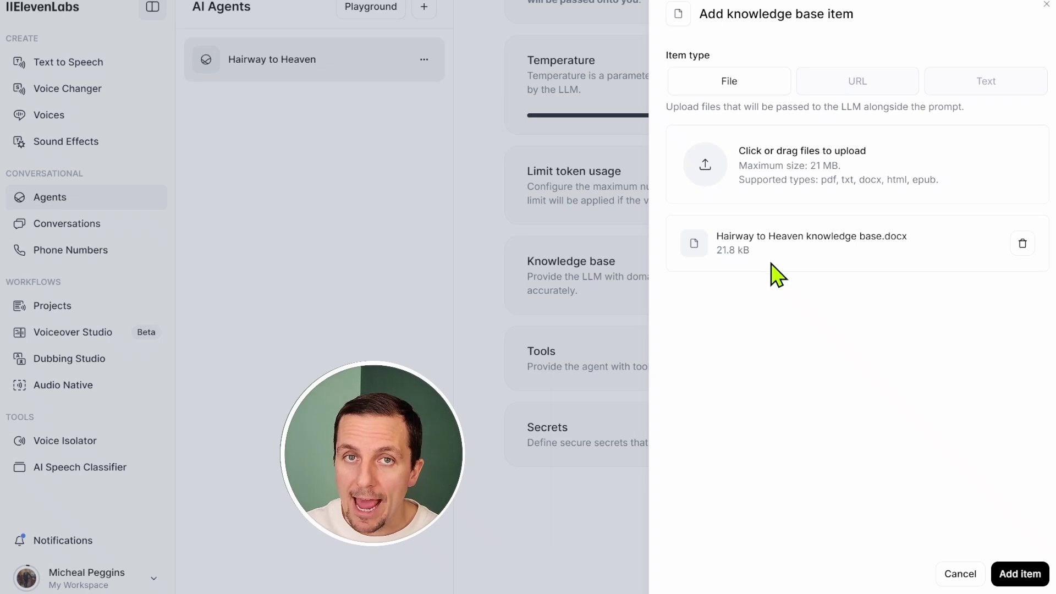
click(818, 92)
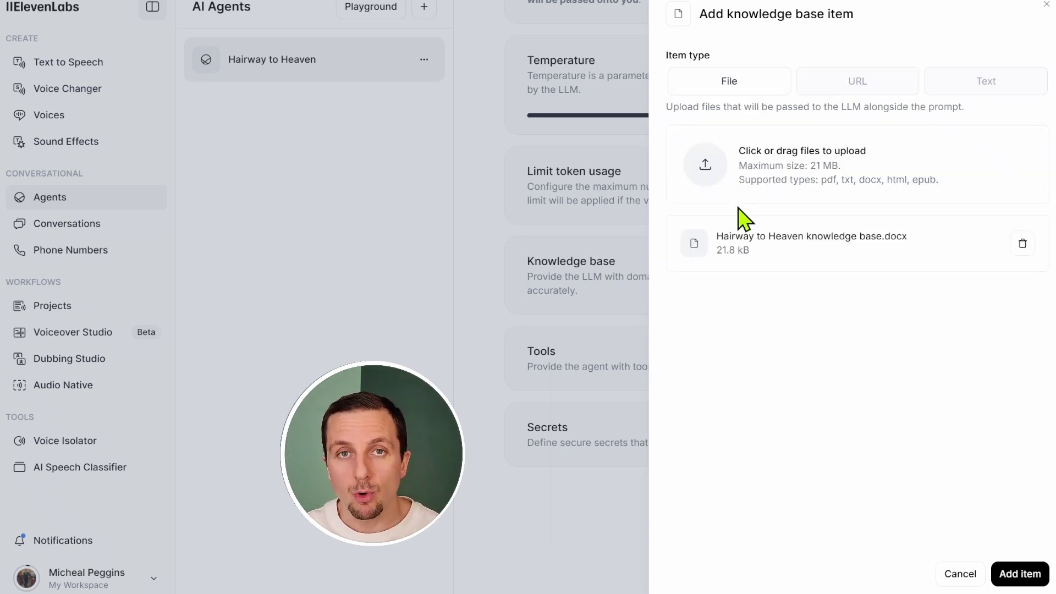
click(1020, 573)
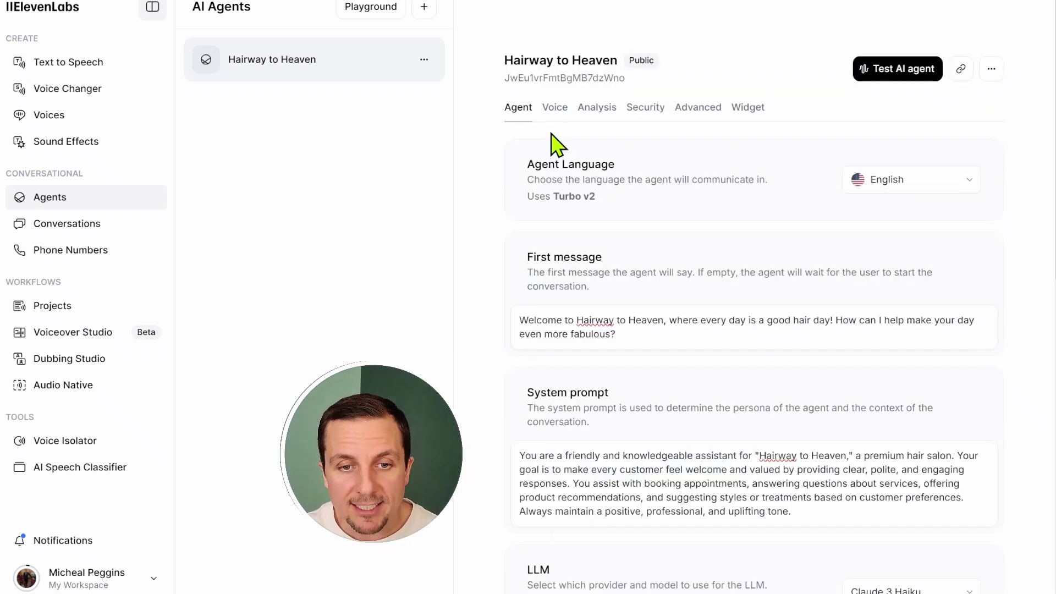
Step: Review the agent's voice, analysis, security and advanced settings
click(551, 120)
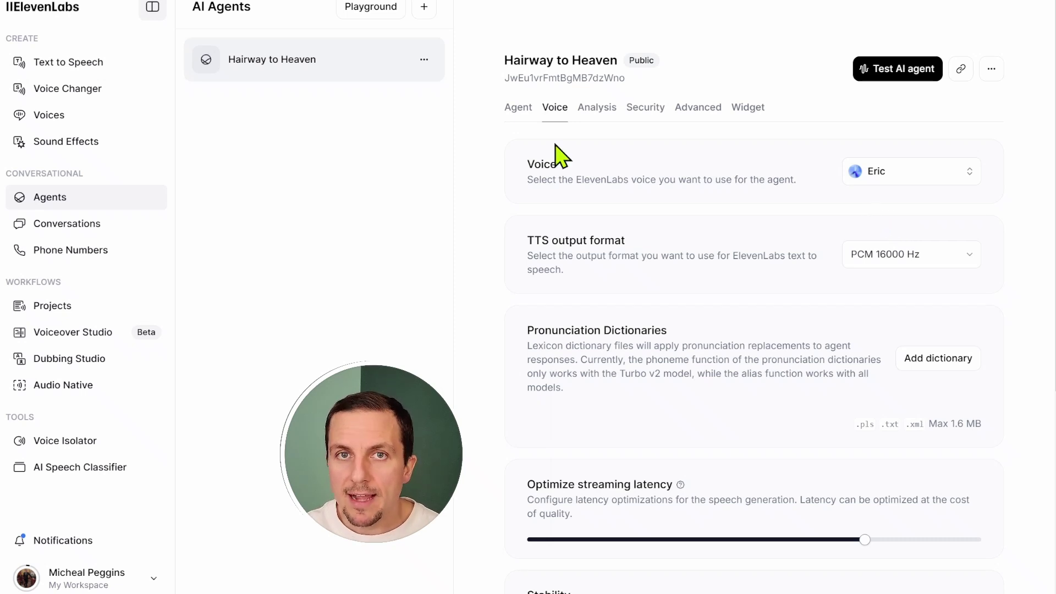
click(596, 110)
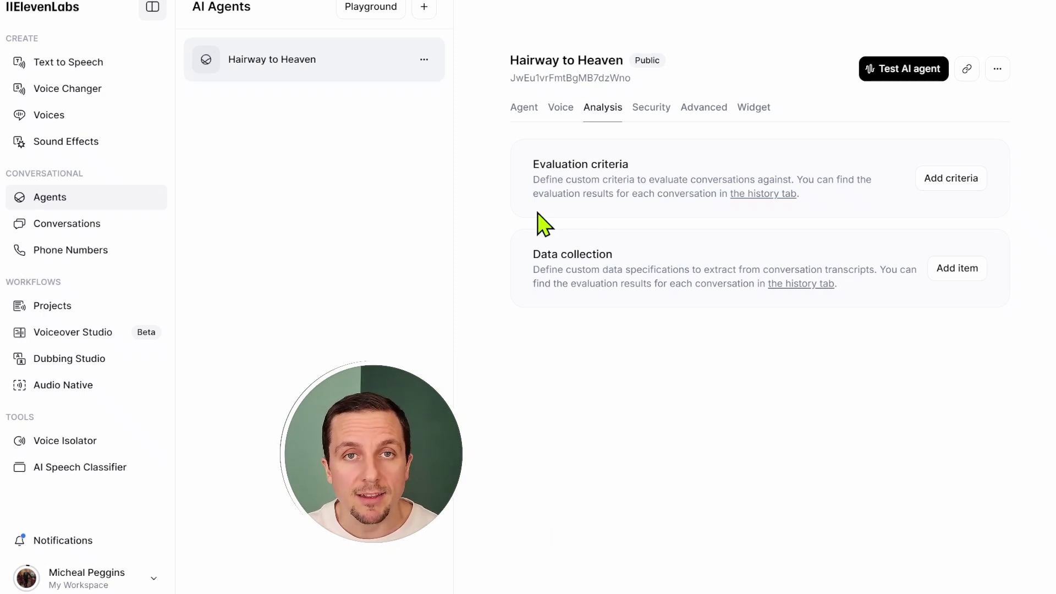
click(647, 117)
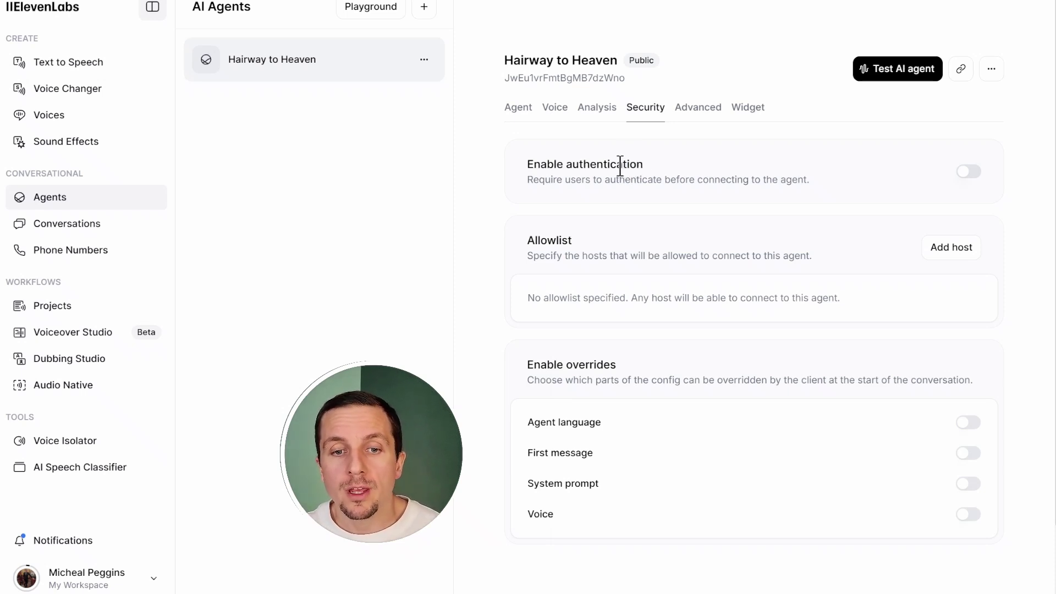
click(697, 107)
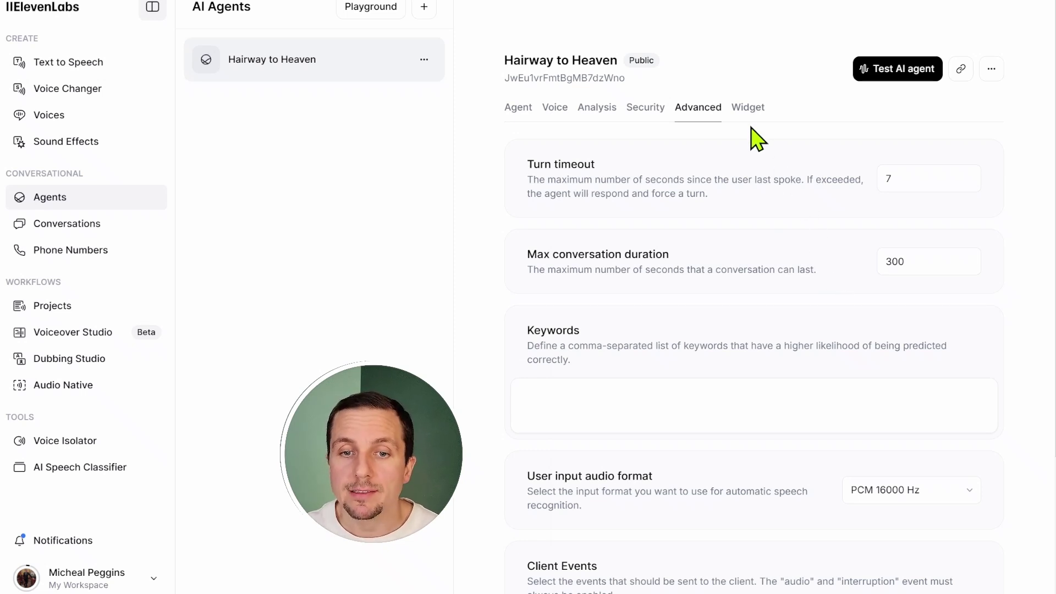
Step: Preview the Full and Expand variants of the agent's website widget and set its variant to Compact
click(747, 110)
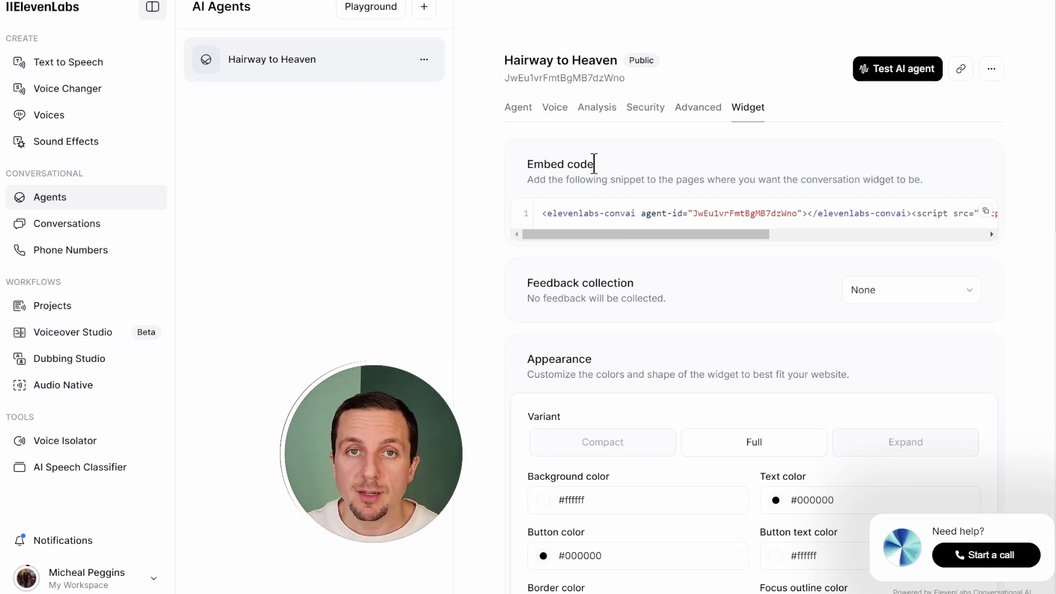
scroll(591, 163, down, 4)
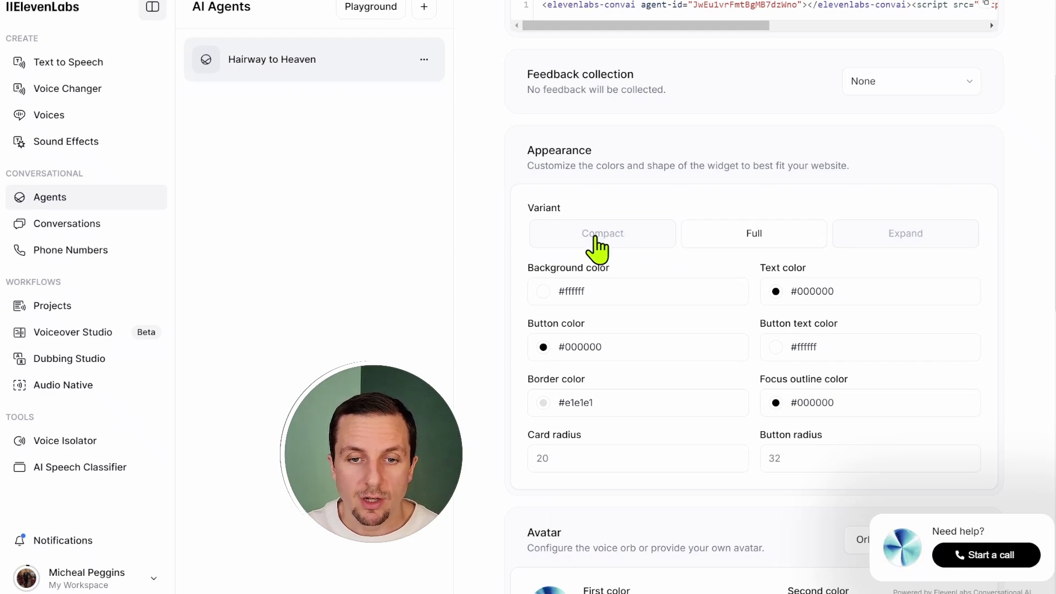
click(599, 243)
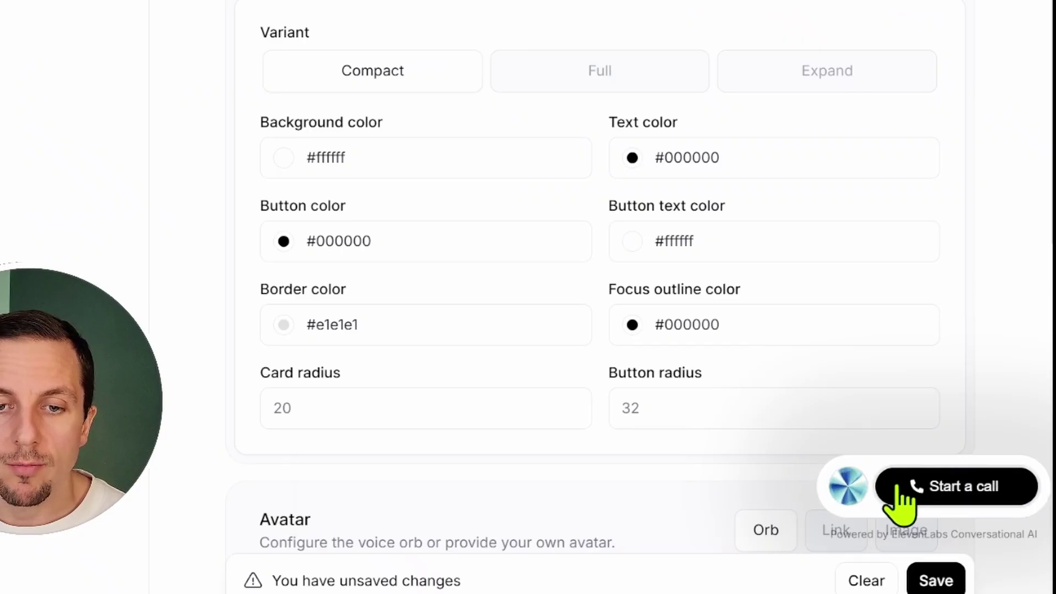
click(649, 83)
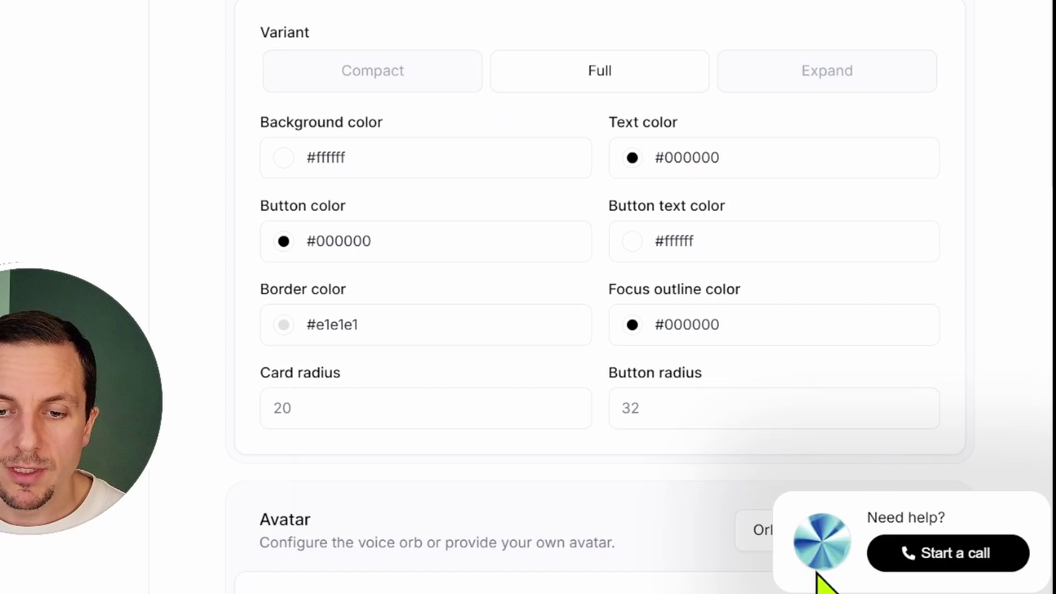
click(844, 82)
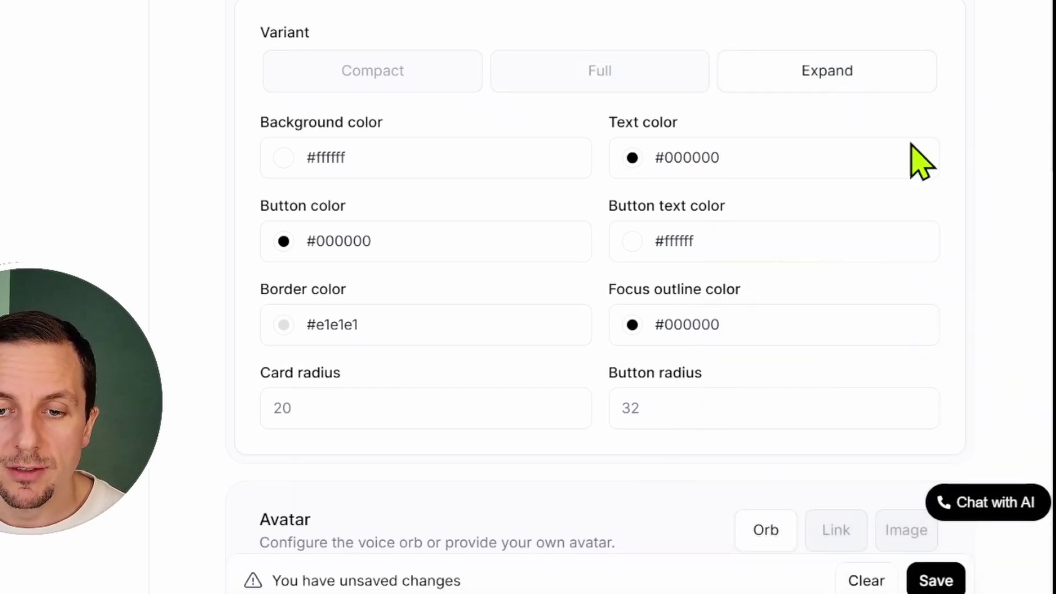
click(996, 514)
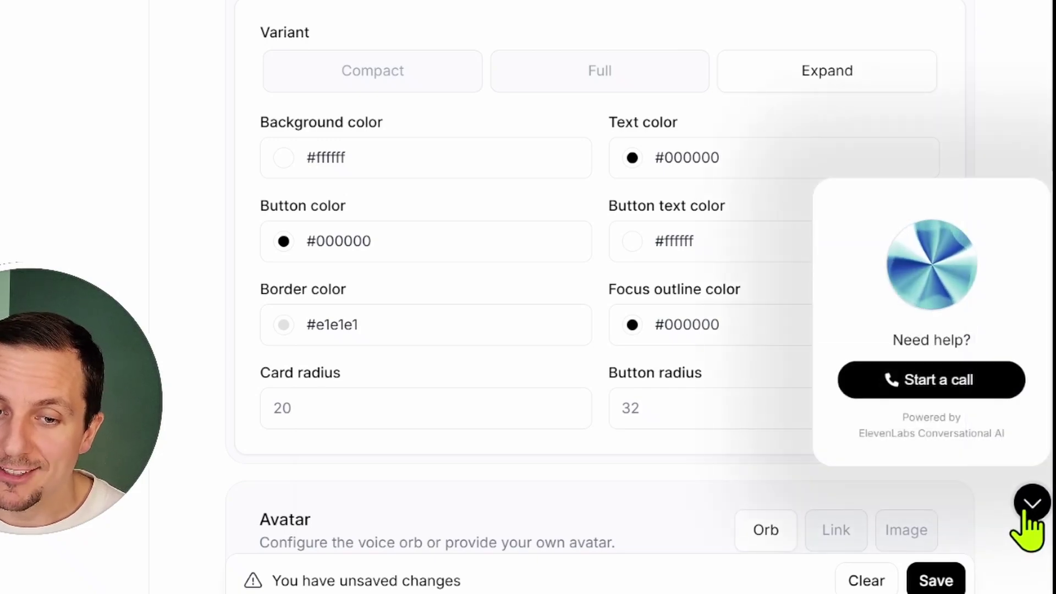
click(373, 71)
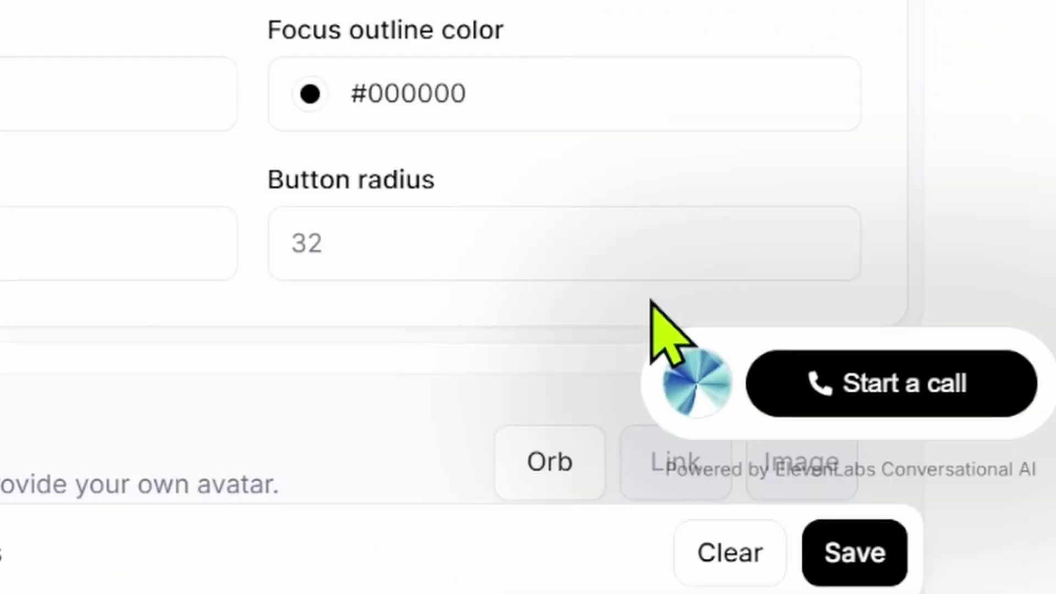
Step: Set the widget's background to #506F67, button color to #1A2F28 and orb colors to #3E2938 and #836B83, and save the changes
scroll(612, 350, down, 3)
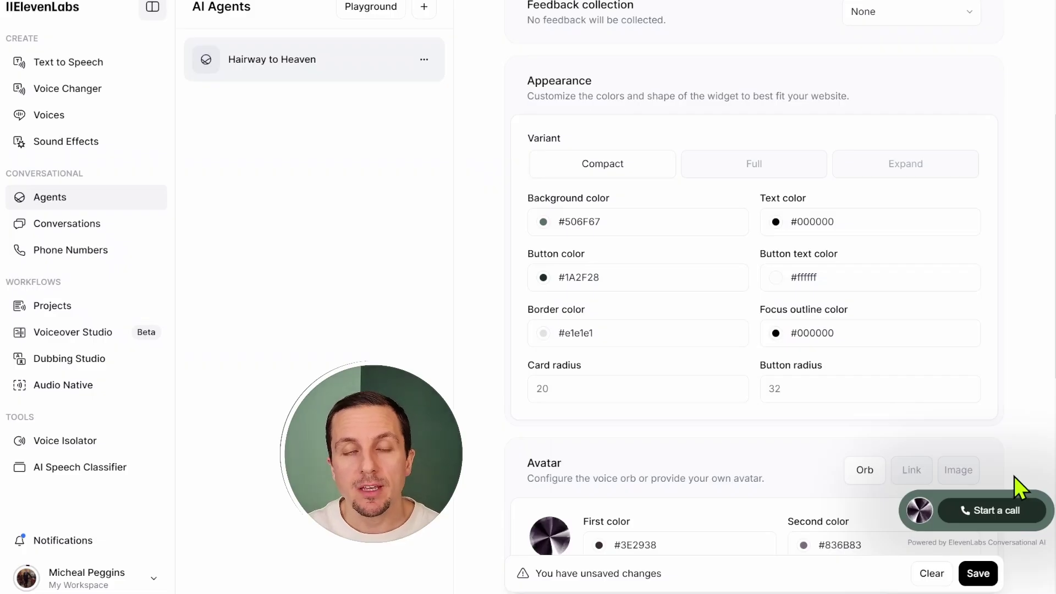
scroll(528, 205, down, 8)
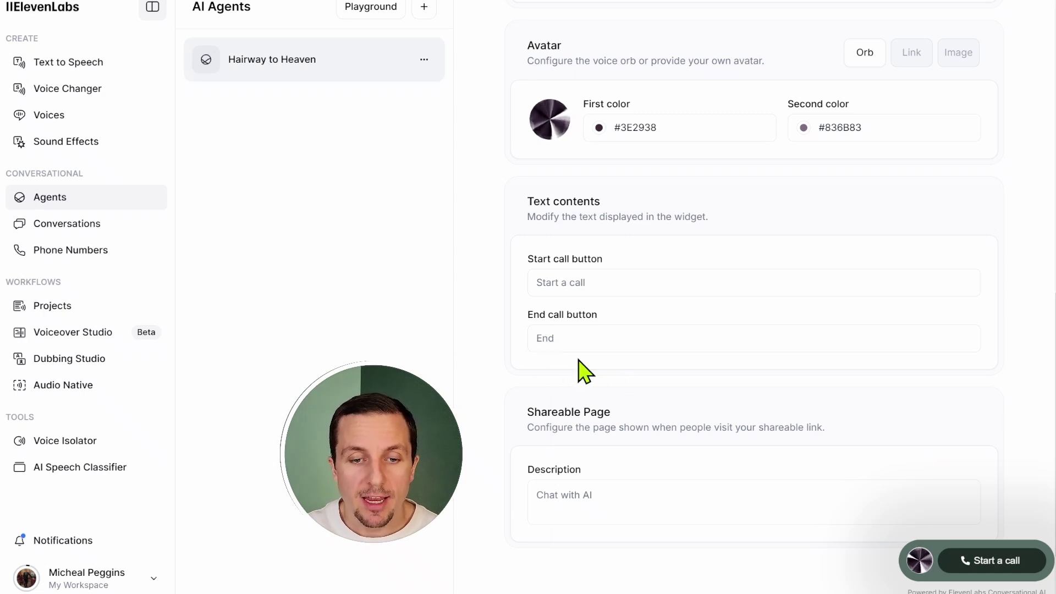
Step: Test the Hairway to Heaven agent by starting a call with it
scroll(660, 374, up, 10)
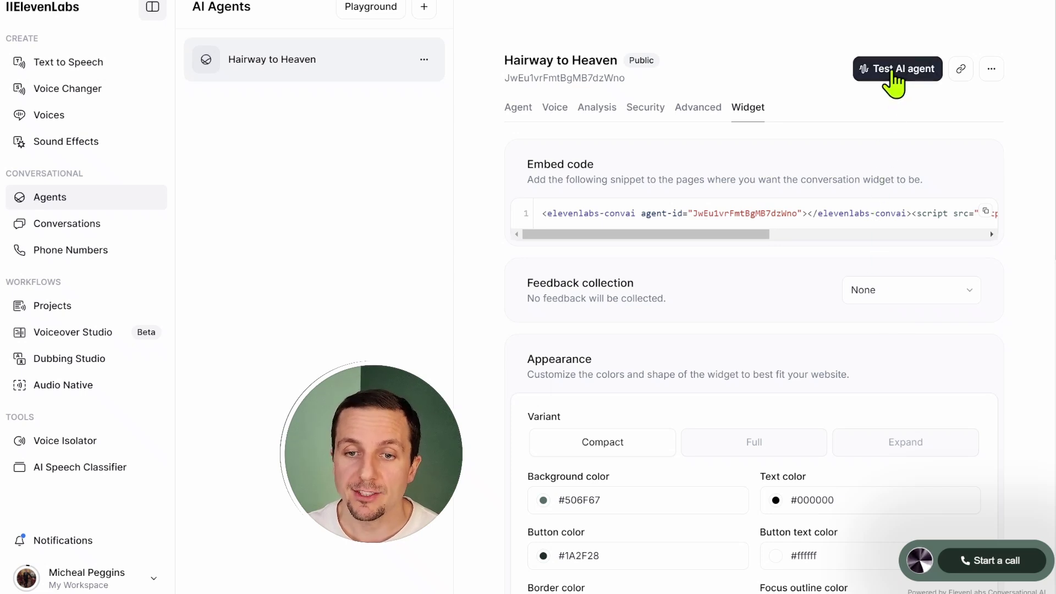
click(891, 74)
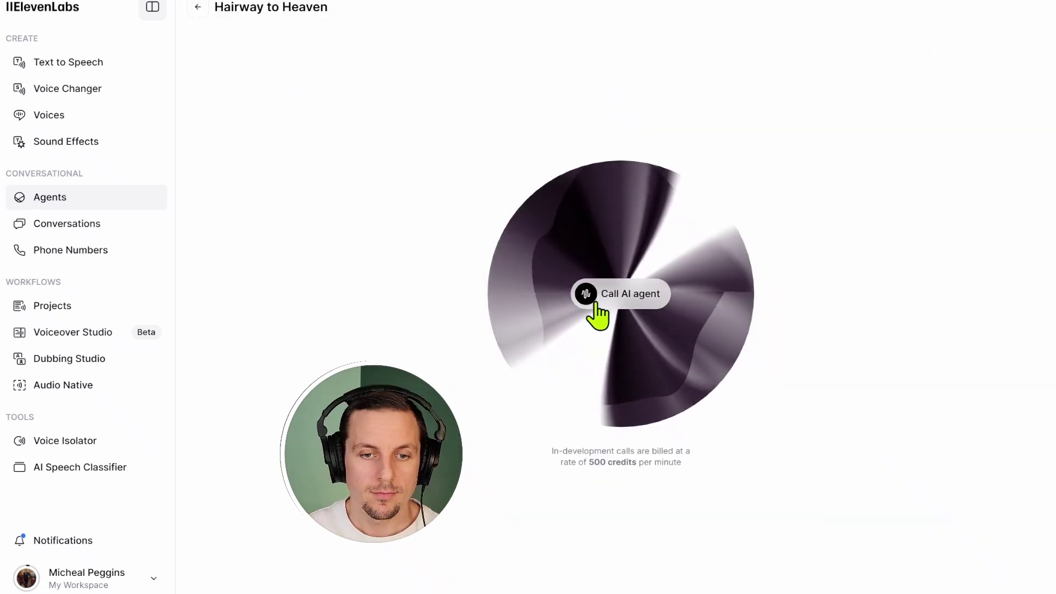
click(585, 306)
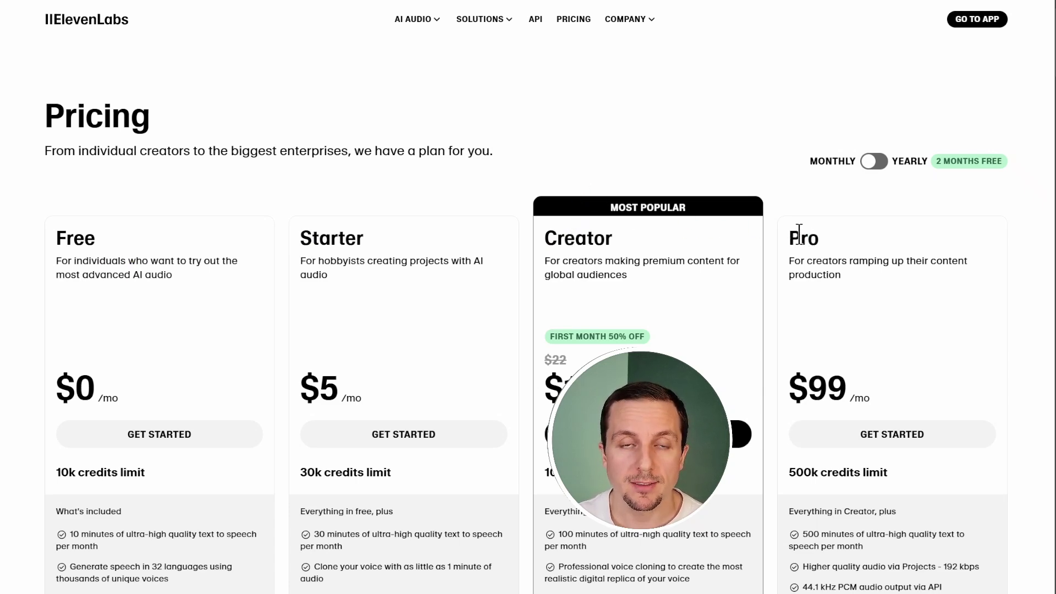
Step: Compare the monthly prices, credit limits and included features of the ElevenLabs plans on the pricing page
scroll(543, 227, down, 3)
drag(548, 219, 566, 220)
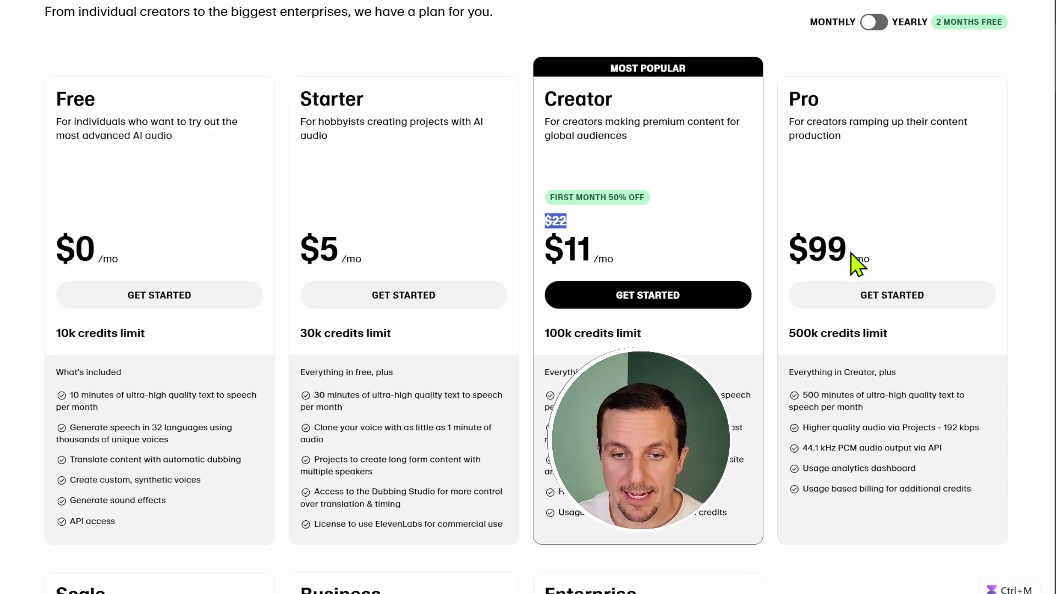
scroll(823, 229, down, 5)
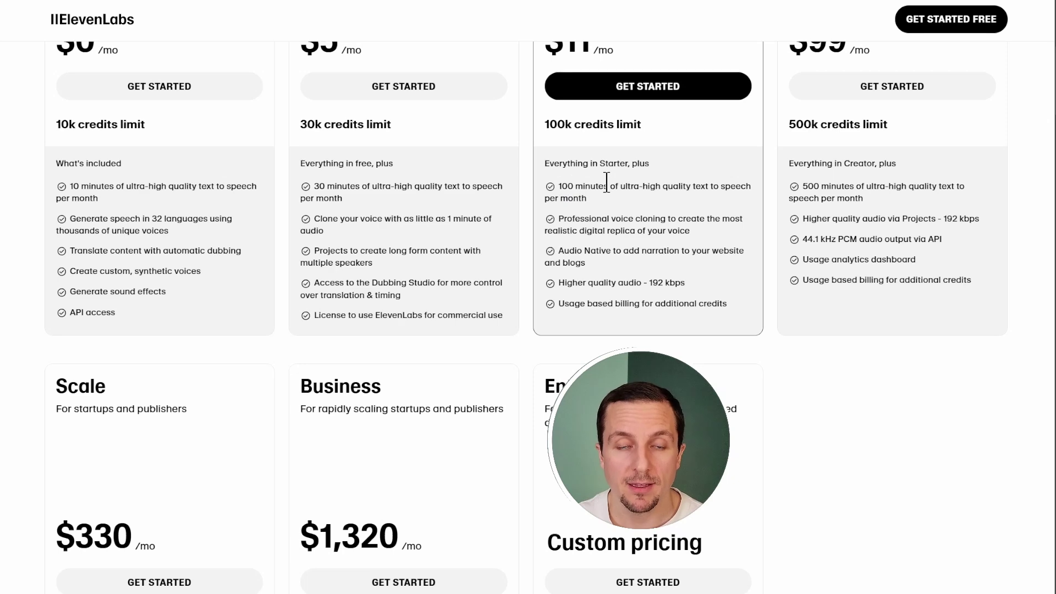
scroll(710, 183, down, 3)
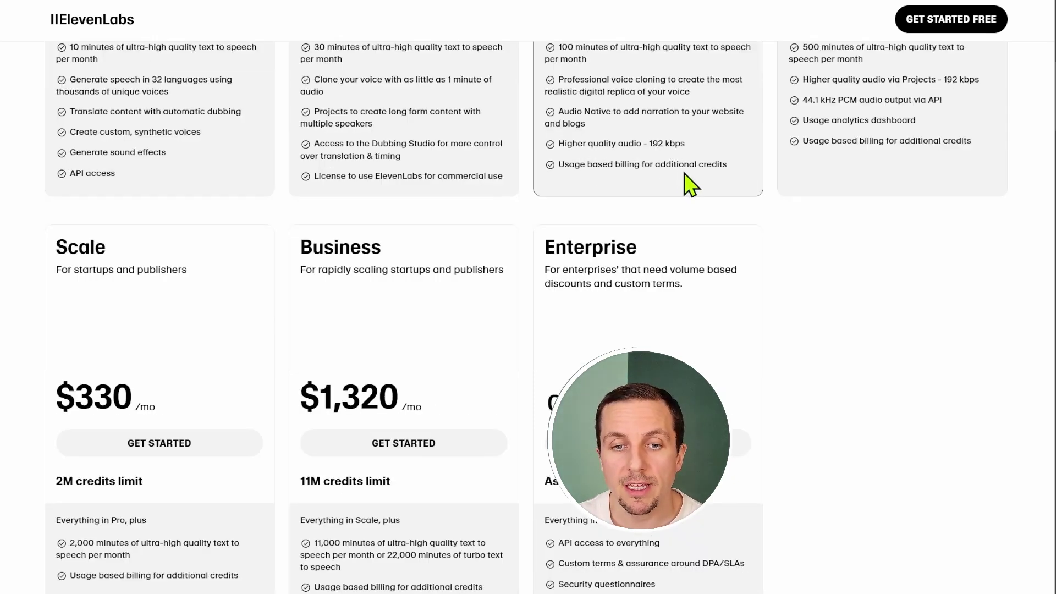
scroll(690, 187, up, 5)
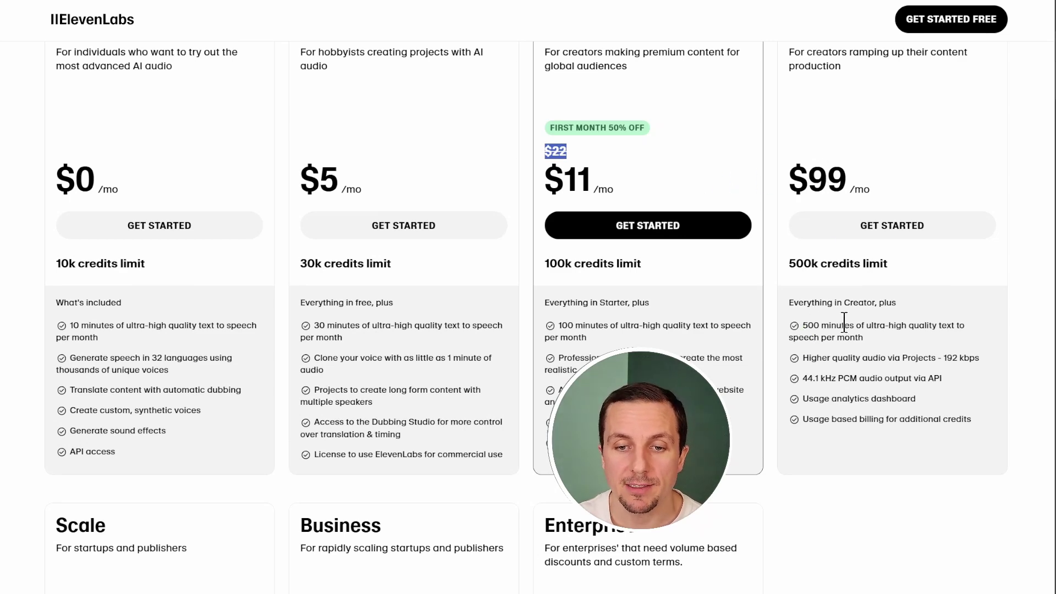
Step: Switch from the ElevenLabs plans to Twilio's pricing page and check the Voice APIs' per-minute rate for receiving calls
scroll(761, 106, up, 3)
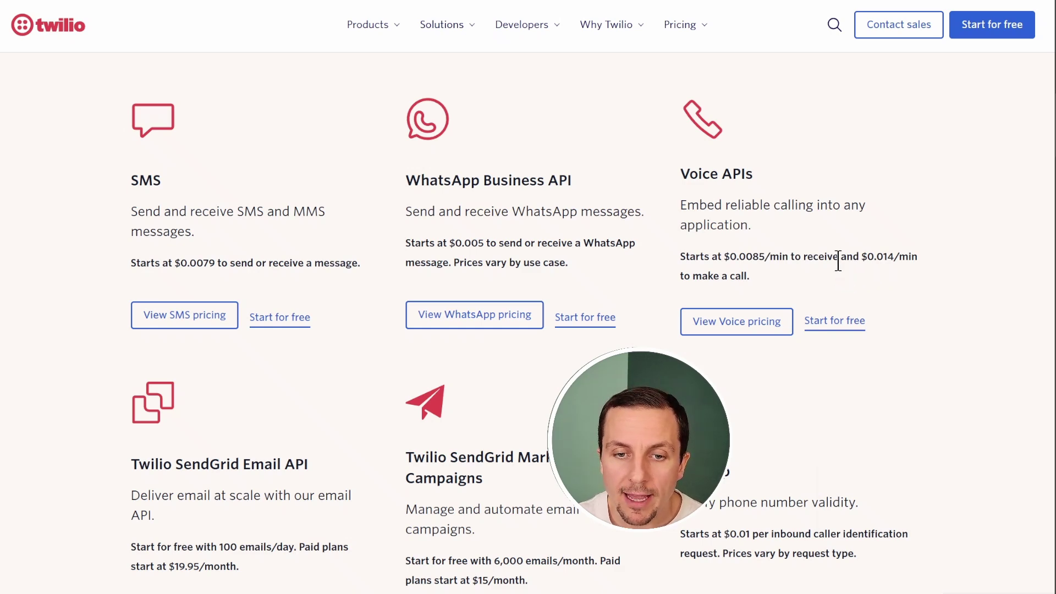
drag(838, 258, 724, 256)
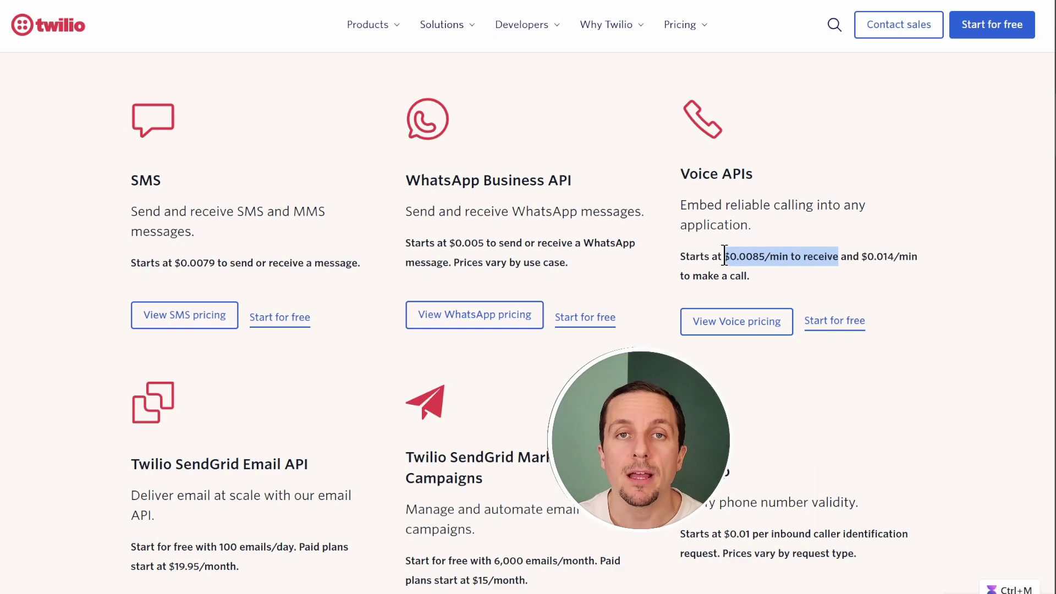
click(725, 257)
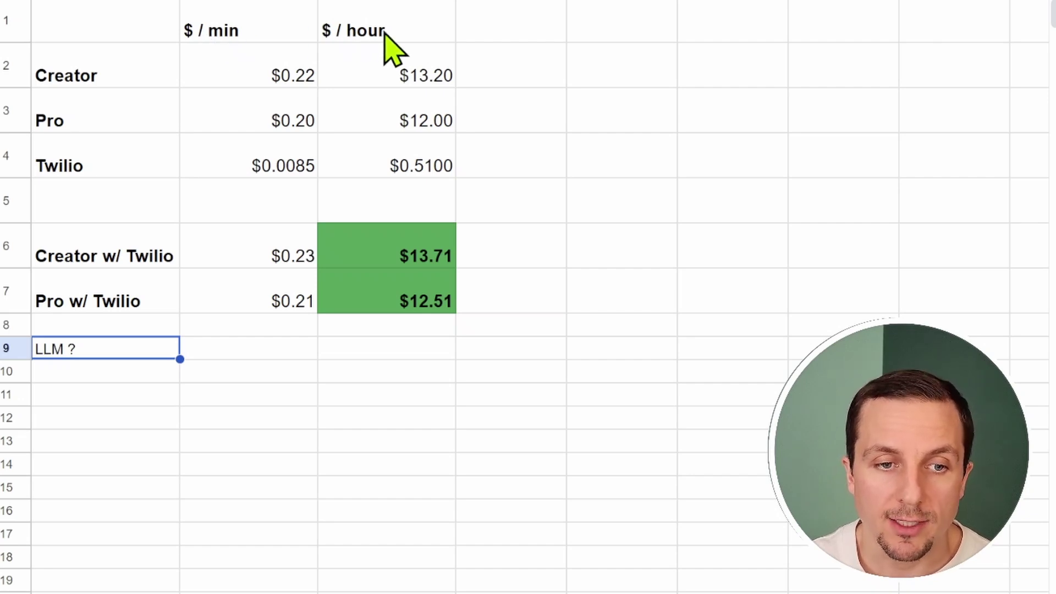
Step: Switch to the cost spreadsheet and compare the Creator and Pro costs per minute and per hour with Twilio, including the open LLM item
click(241, 93)
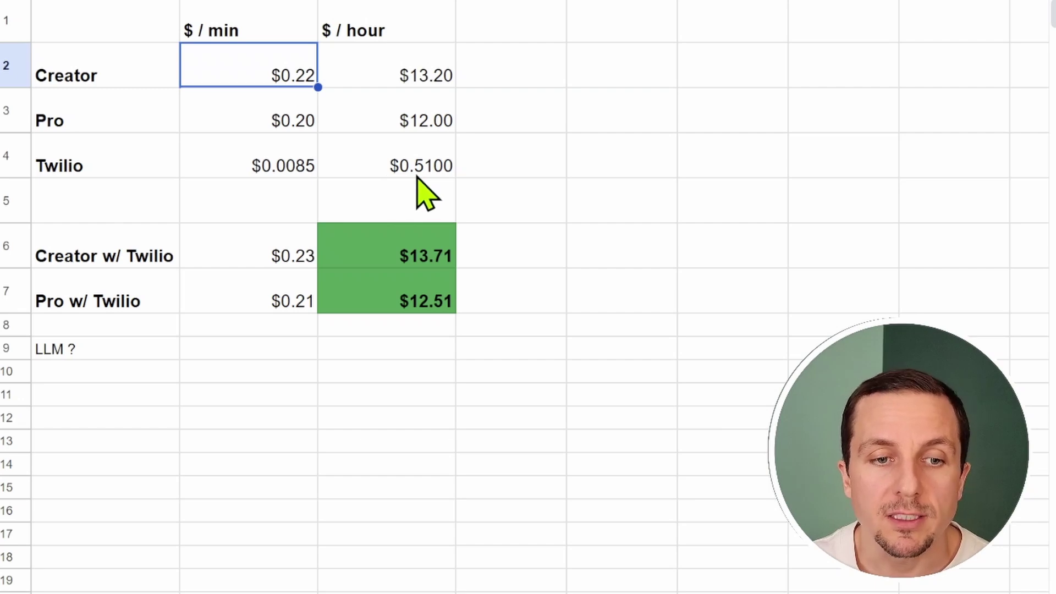
click(162, 259)
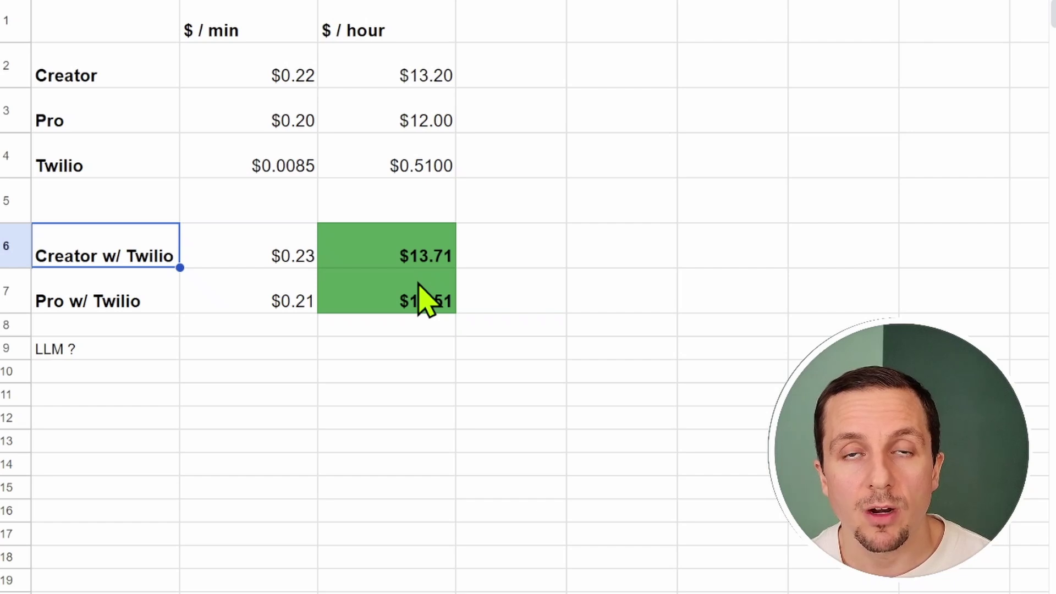
key(Right)
key(Right)
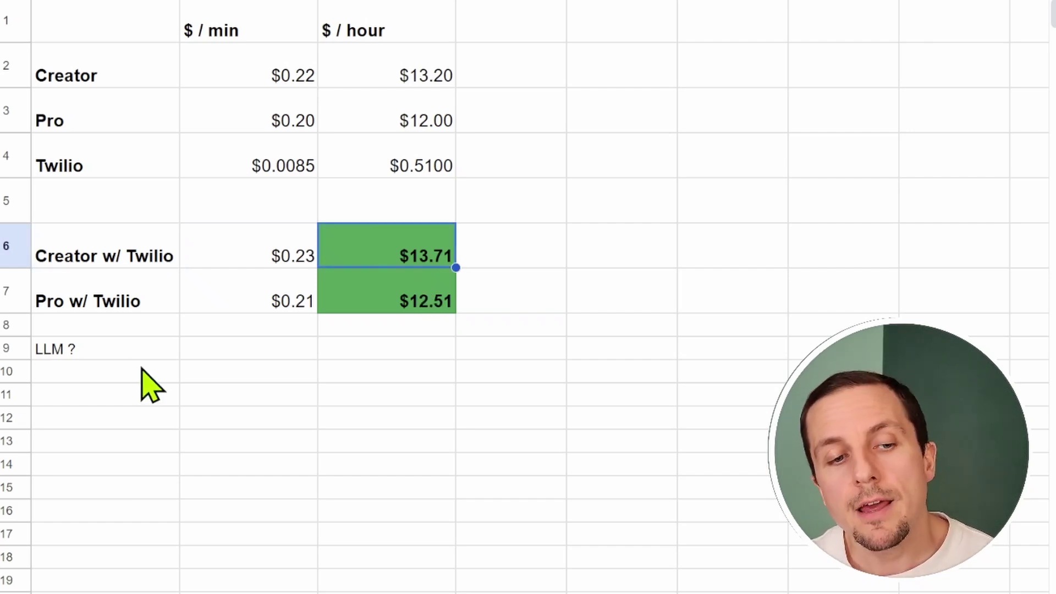
click(102, 357)
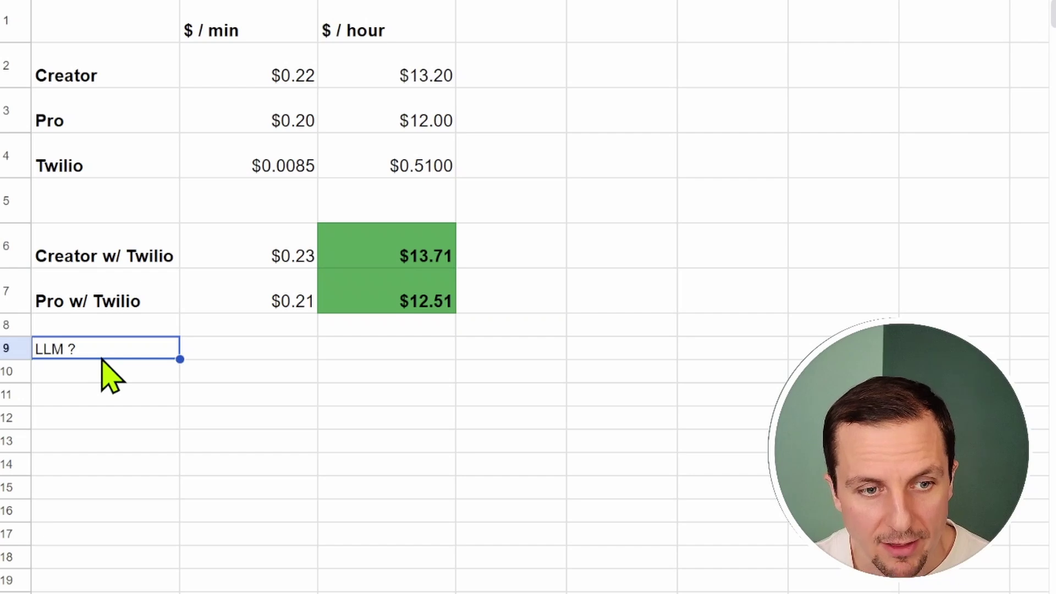